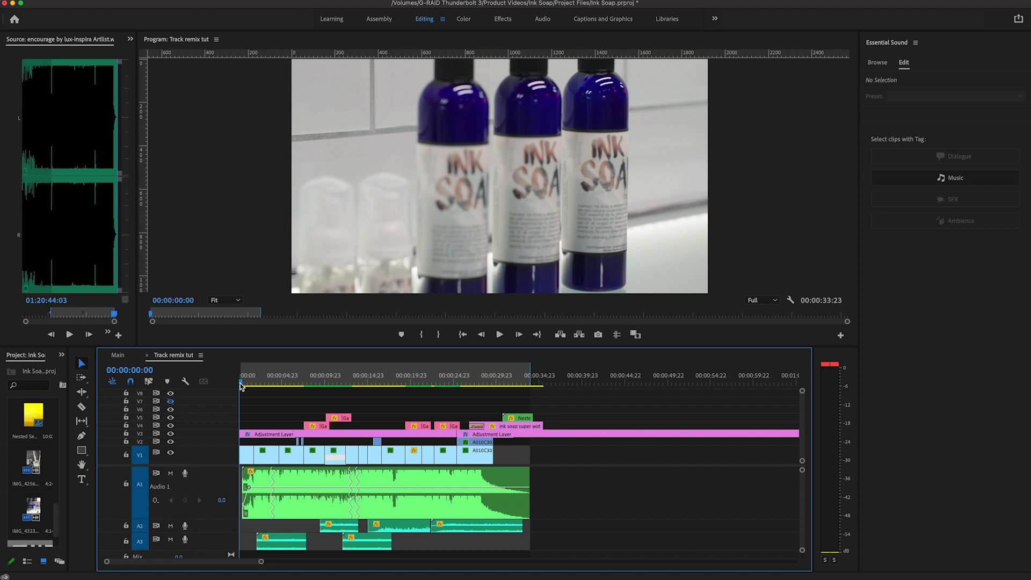
Step: Play the sequence, then audition the source music track from its intro through the first transition to the middle section
key("space")
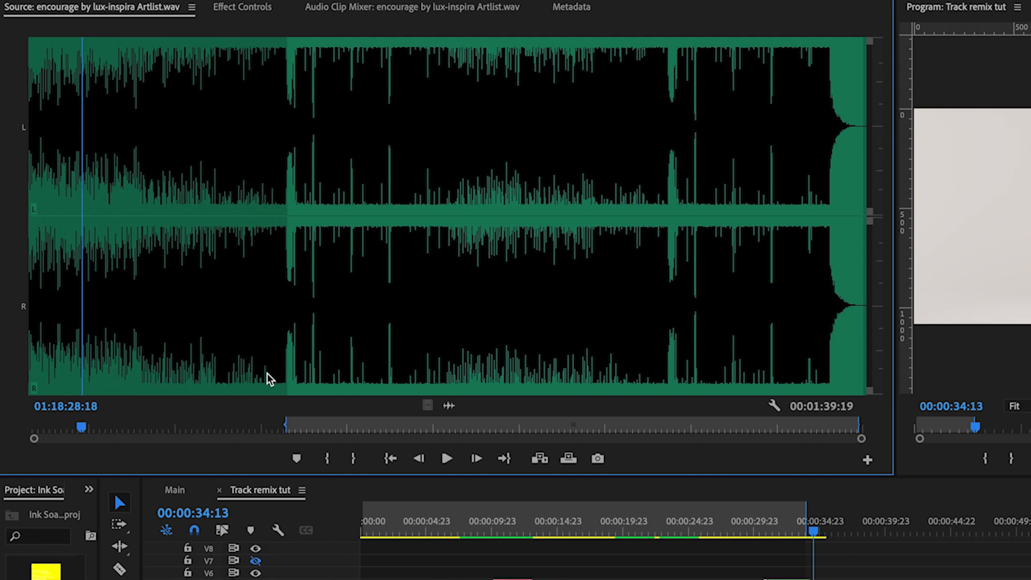
left_click_drag(82, 428, 270, 436)
key("space")
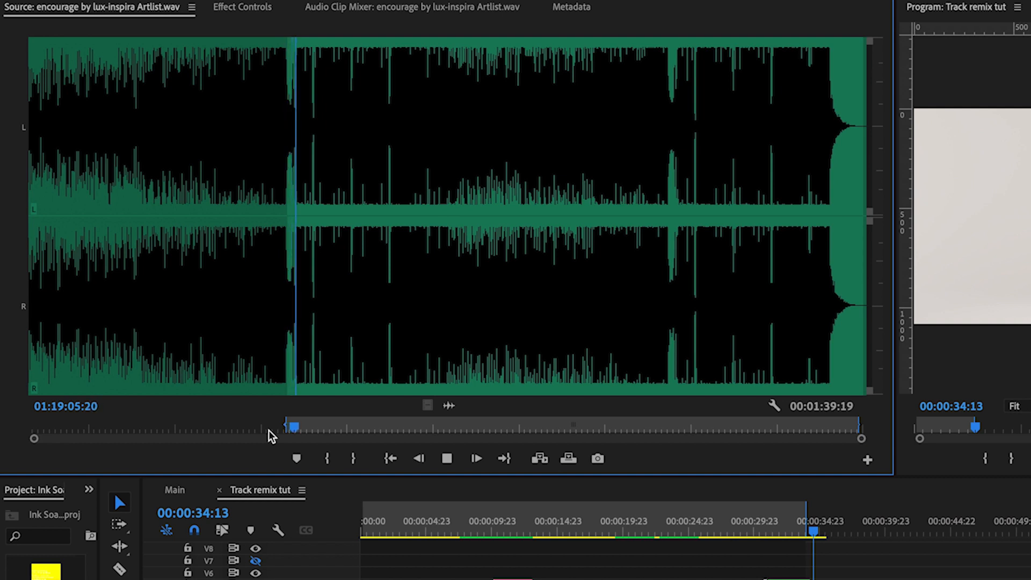
key("space")
left_click_drag(311, 426, 290, 436)
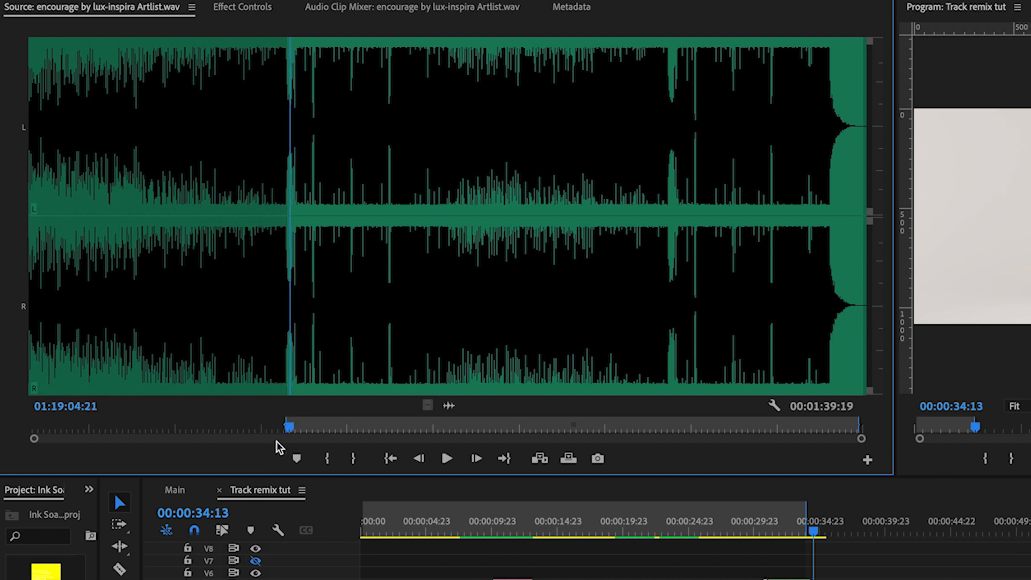
left_click_drag(290, 434, 312, 435)
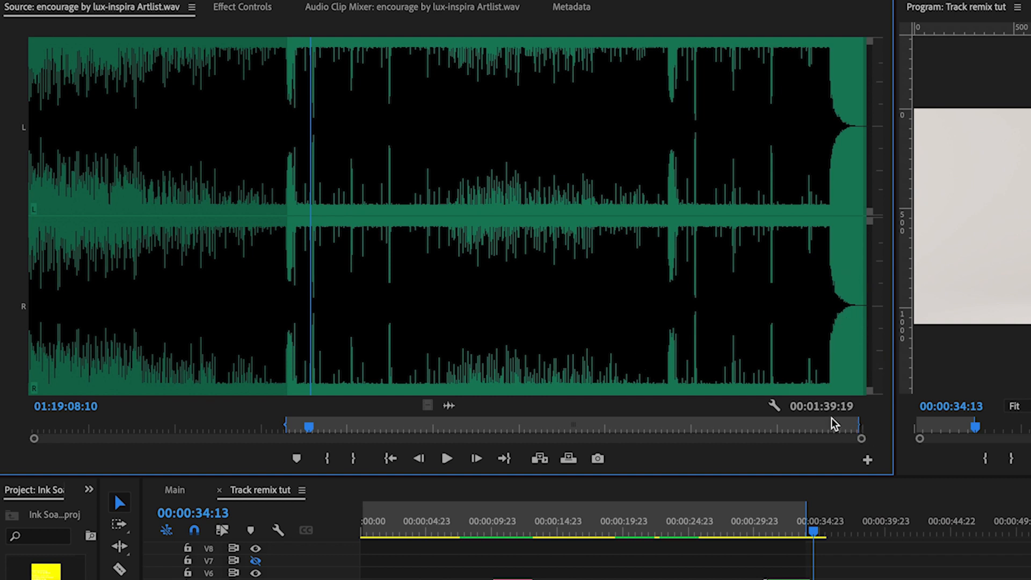
left_click_drag(308, 427, 609, 442)
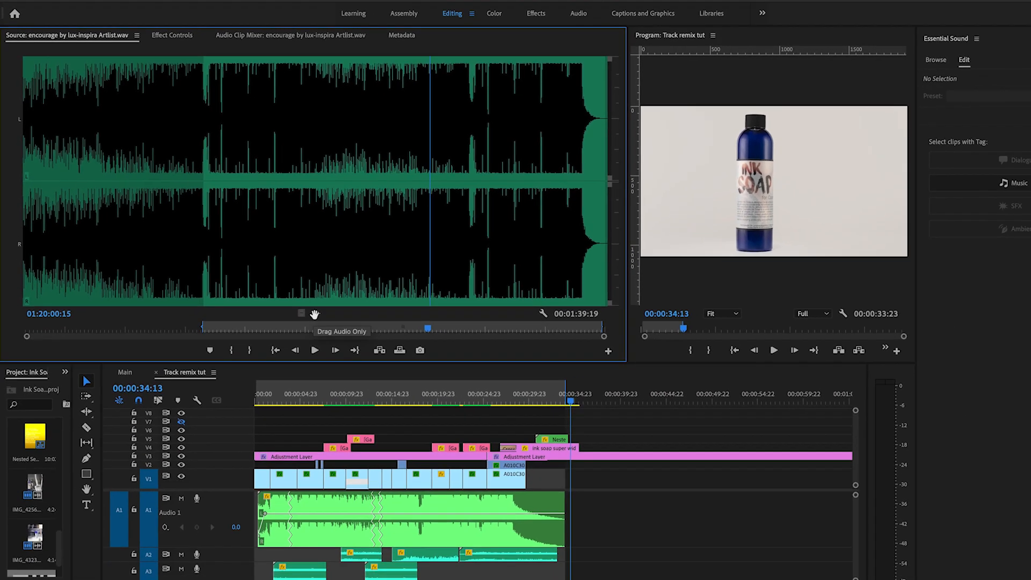
Step: Replace the remixed music clip on track A1 with the full-length source audio, placed at the start of the sequence
left_click_drag(448, 406, 447, 408)
left_click_drag(295, 302, 550, 481)
left_click(419, 475)
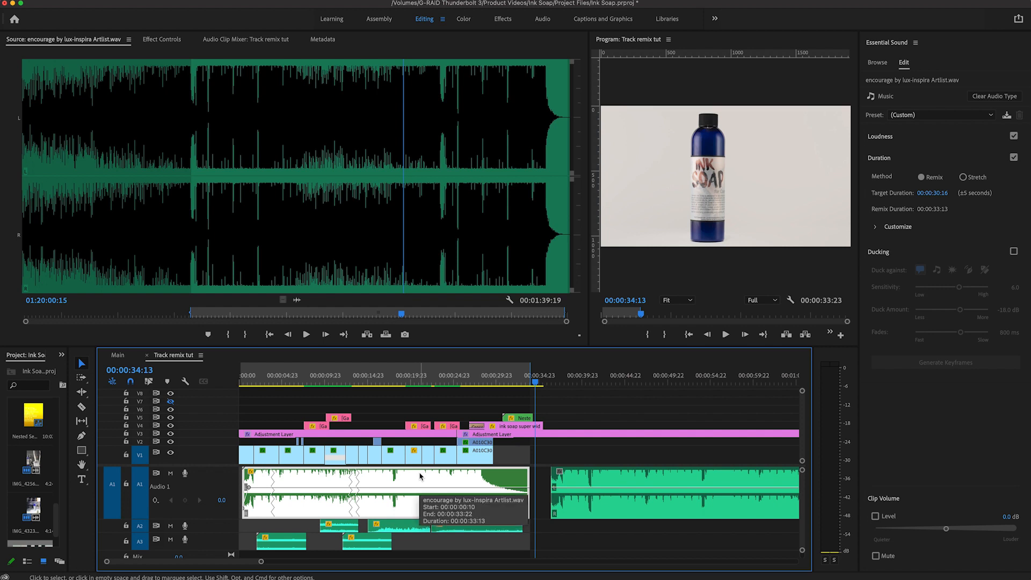
key("Delete")
left_click_drag(635, 473, 296, 475)
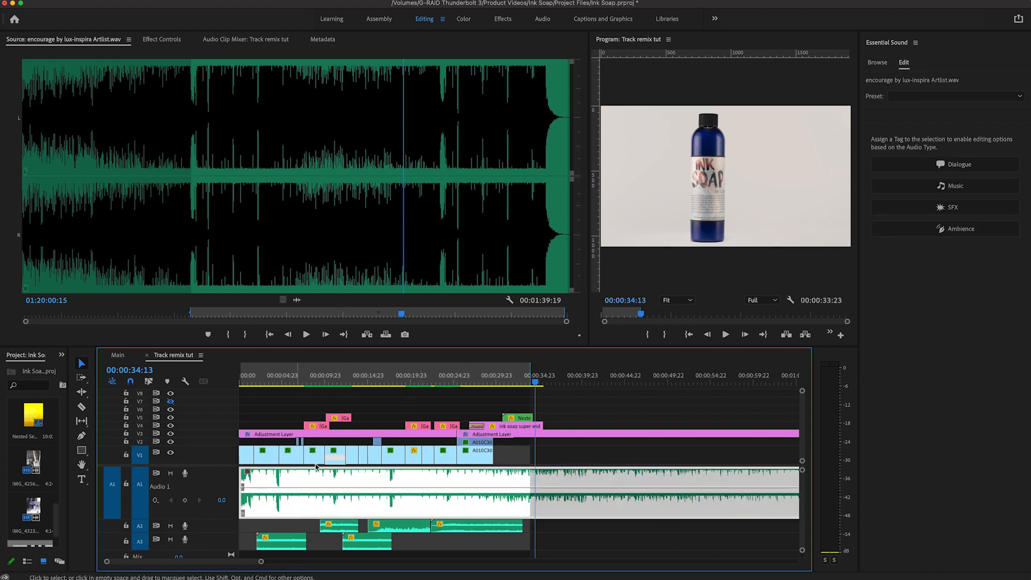
key("minus")
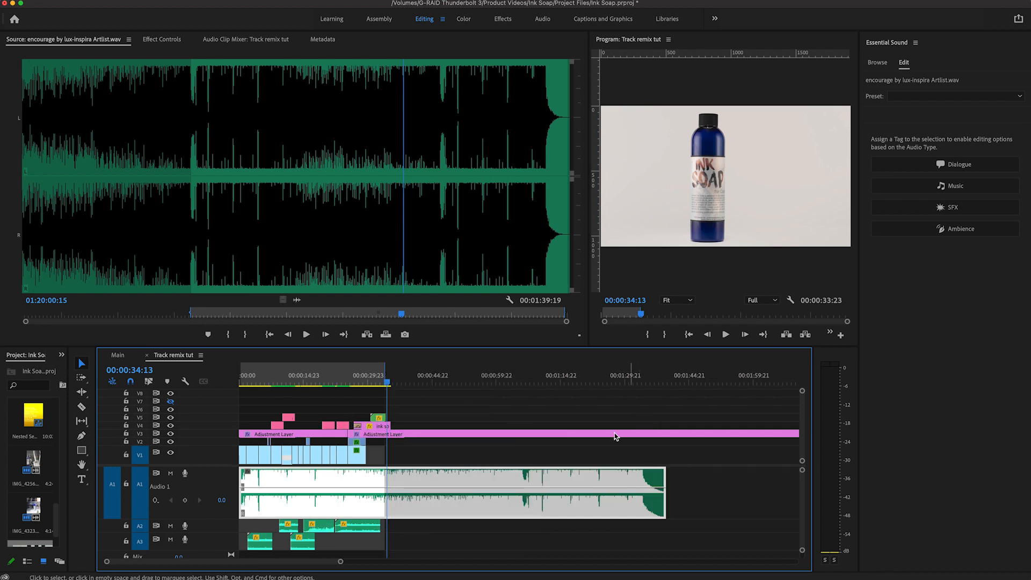
Step: Review the start of the sequence and play the ending of the source music track
left_click_drag(245, 380, 261, 380)
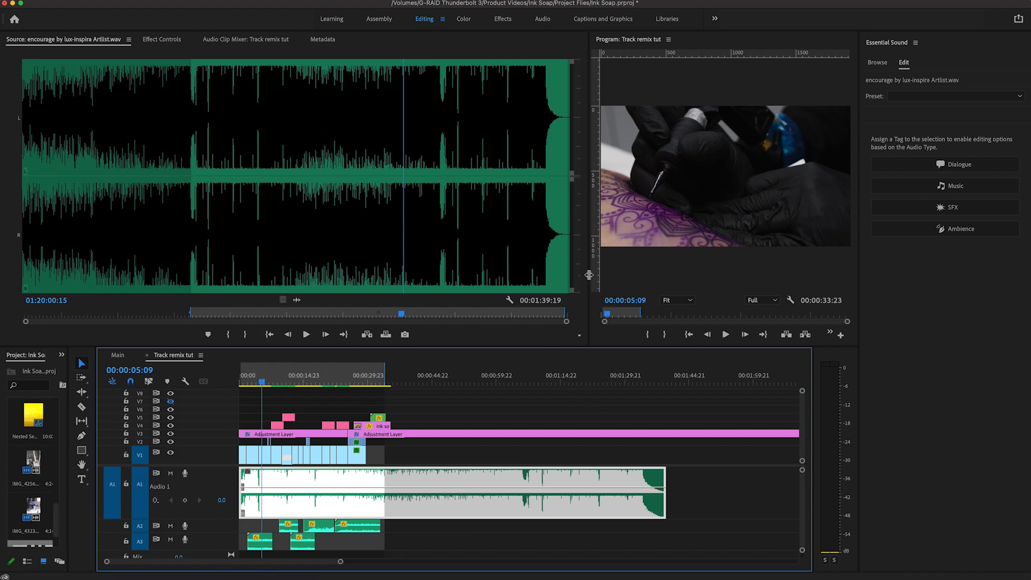
left_click_drag(534, 316, 536, 318)
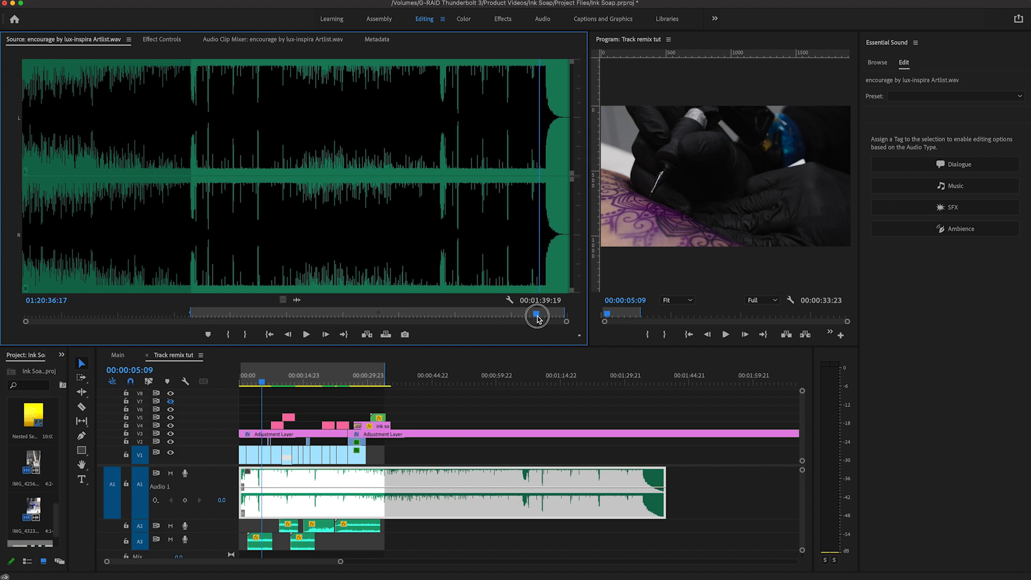
key("space")
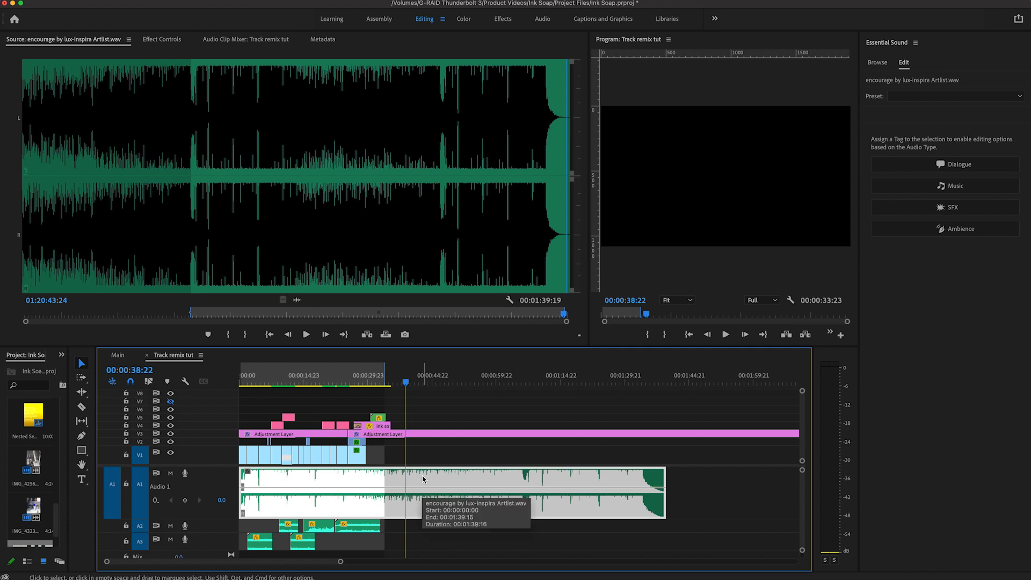
Step: Look up the Remix commands available for the selected music clip, including Enable Remix
right_click(423, 479)
mouse_move(453, 509)
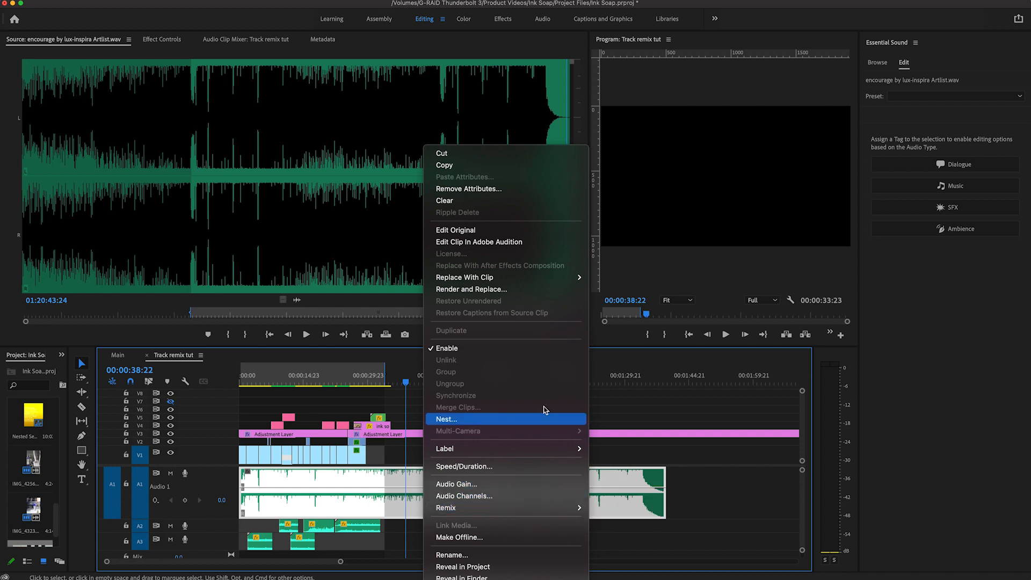
left_click(118, 21)
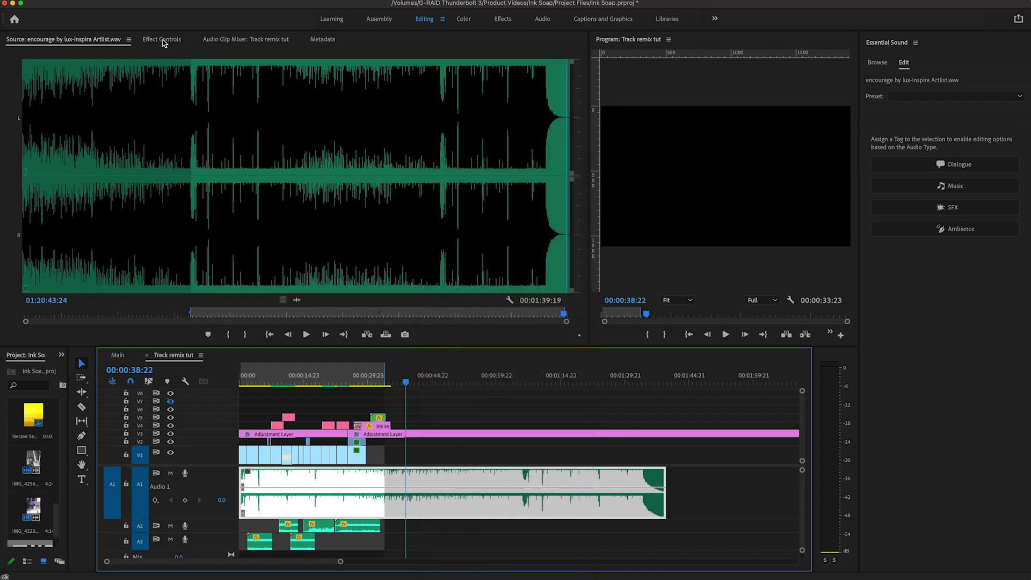
left_click(67, 0)
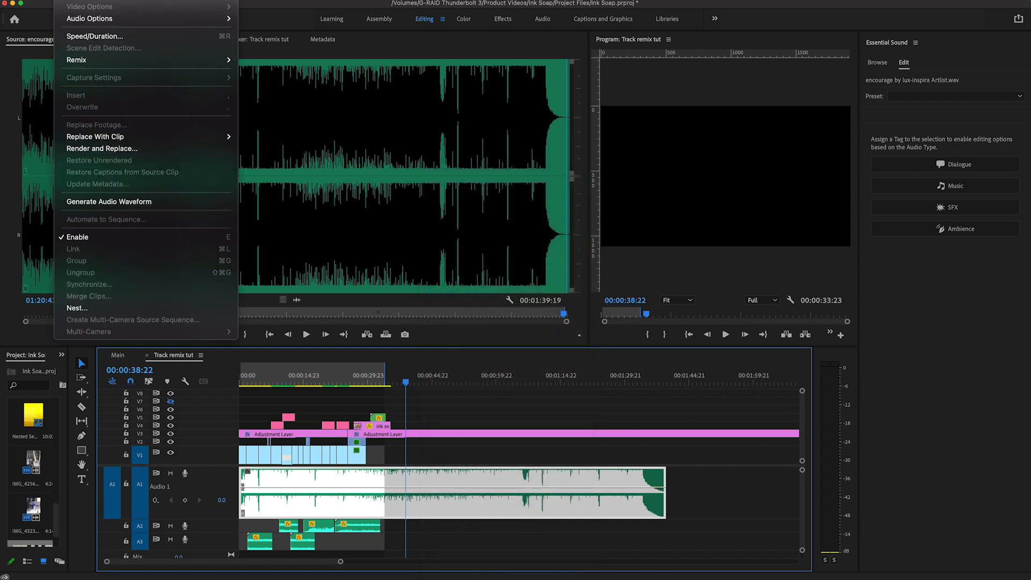
mouse_move(107, 63)
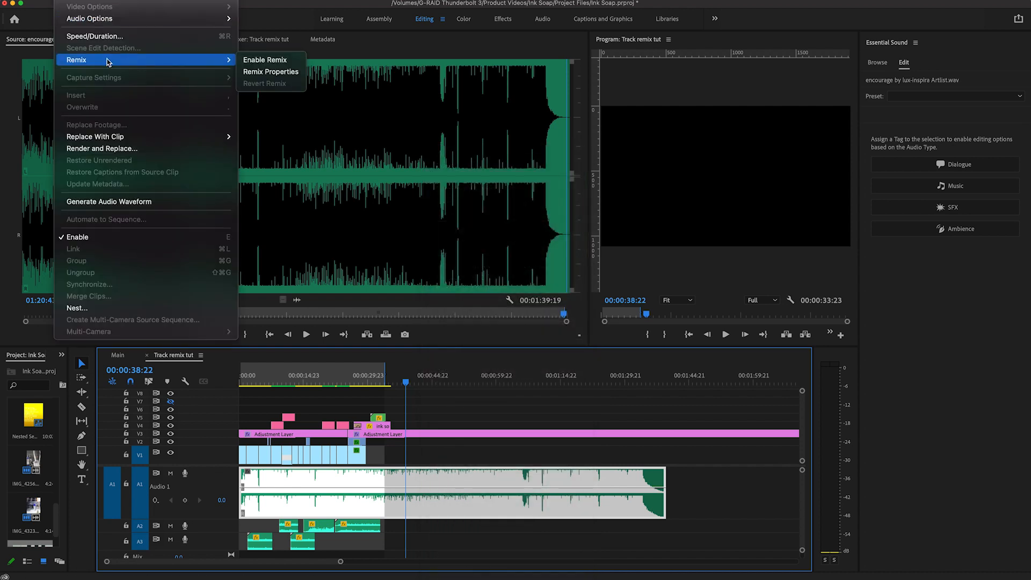
left_click(267, 62)
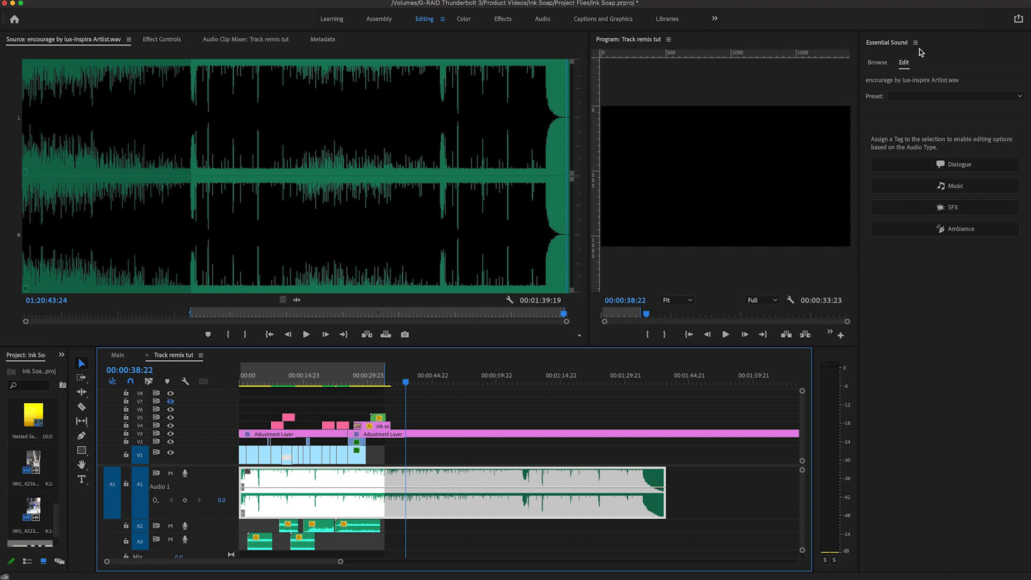
Step: Tag the selected clip as Music and enable its Remix duration with a target of 00:00:30:16
left_click(947, 187)
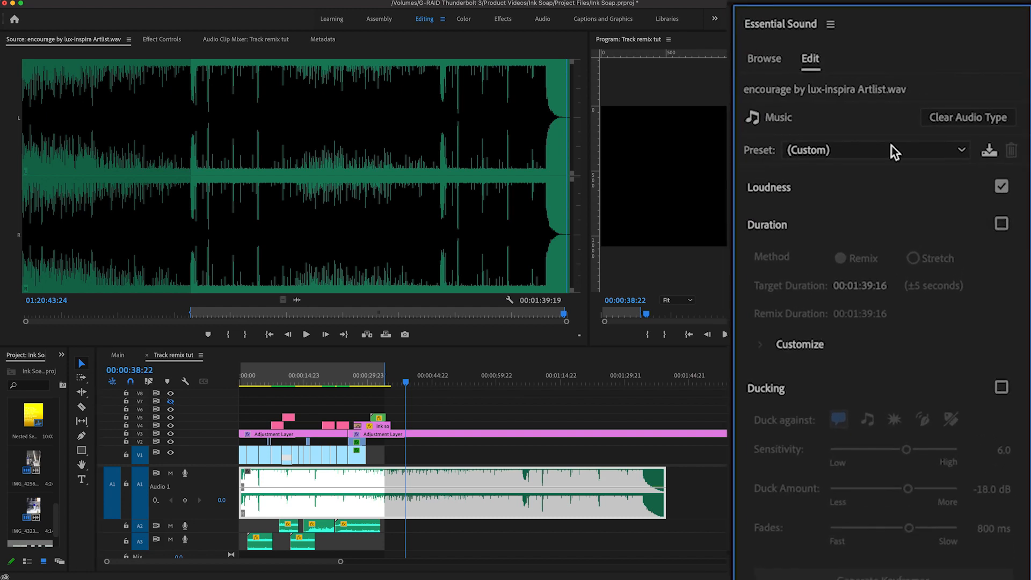
left_click(999, 234)
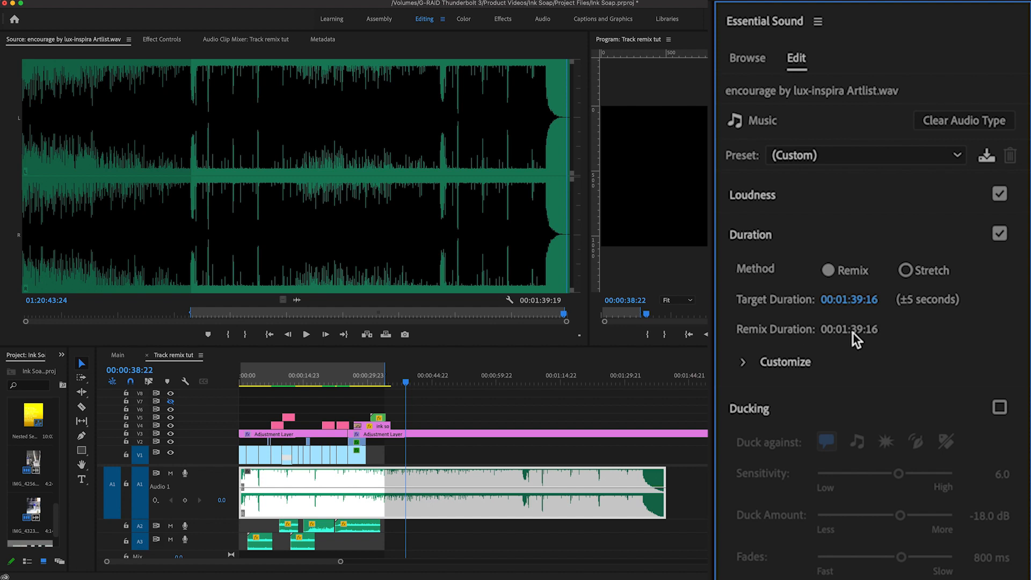
left_click(846, 304)
left_click(854, 301)
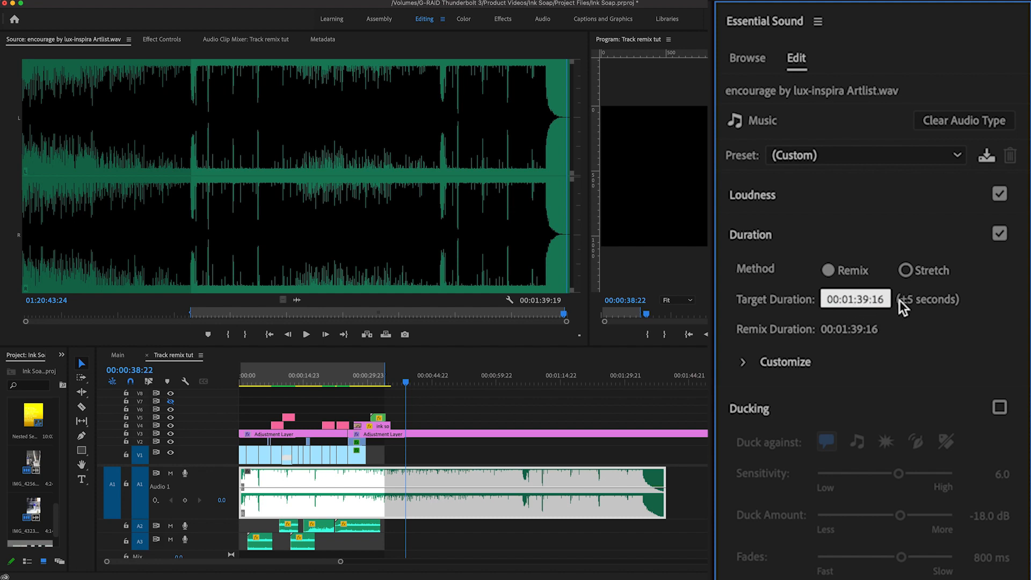
type("0")
left_click(868, 301)
Step: Increase the height of audio track A1 and review the remixed clip from about 13 seconds back to the beginning
left_click(465, 382)
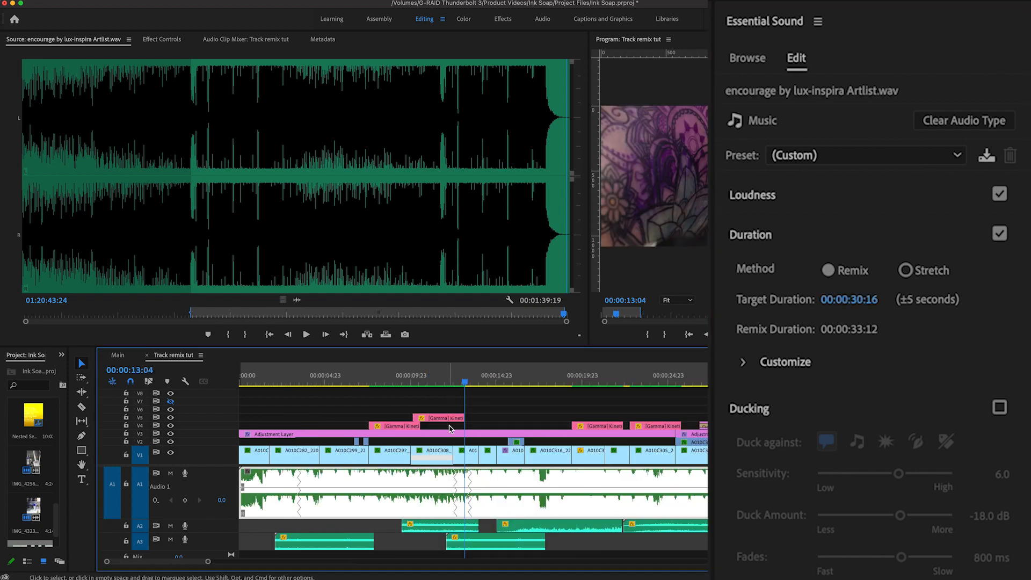
left_click_drag(222, 518, 220, 536)
left_click_drag(466, 385, 287, 385)
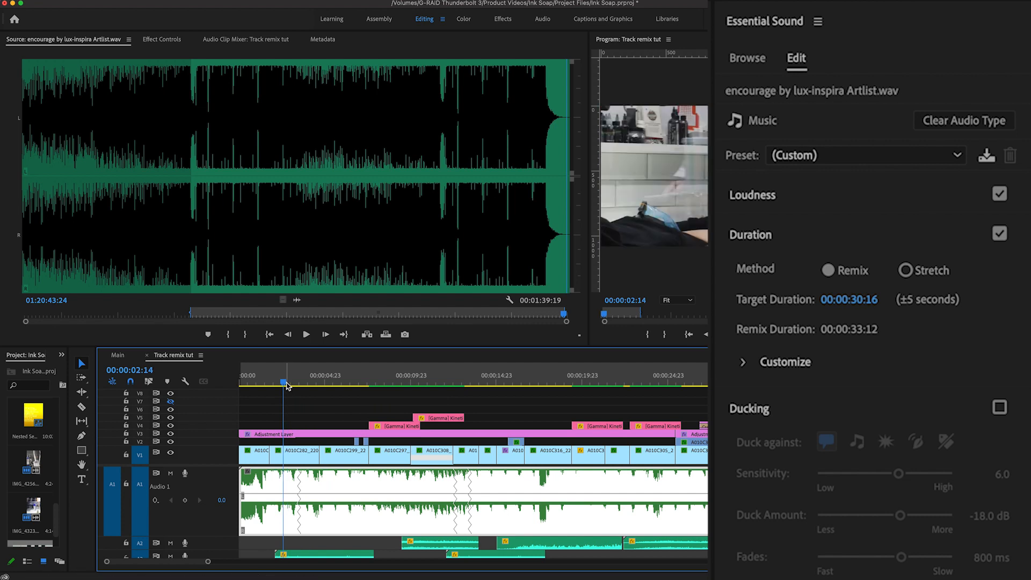
key("minus")
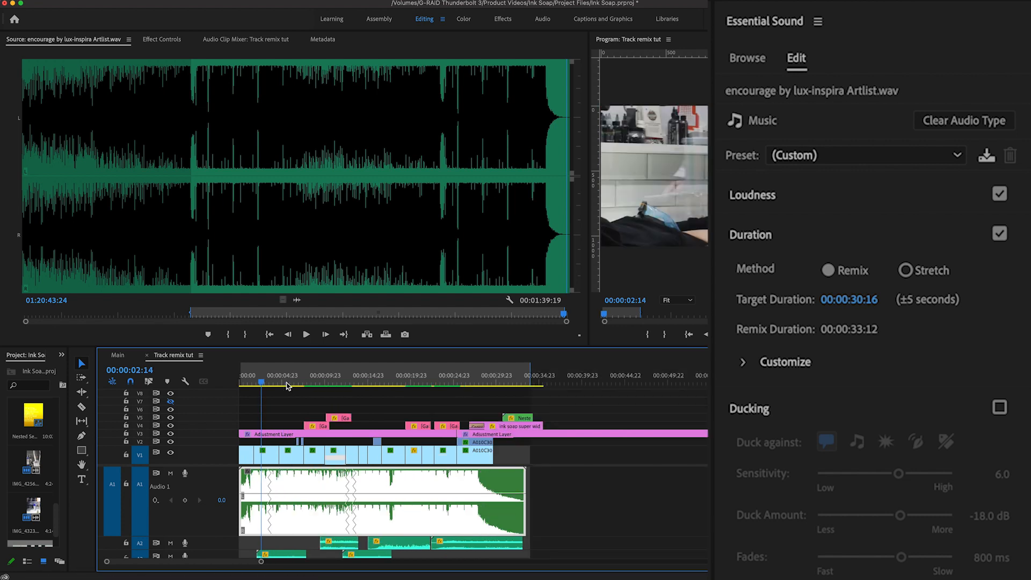
Step: Play the remixed sequence from its start through the ending, enlarging the Program monitor during playback
key("j")
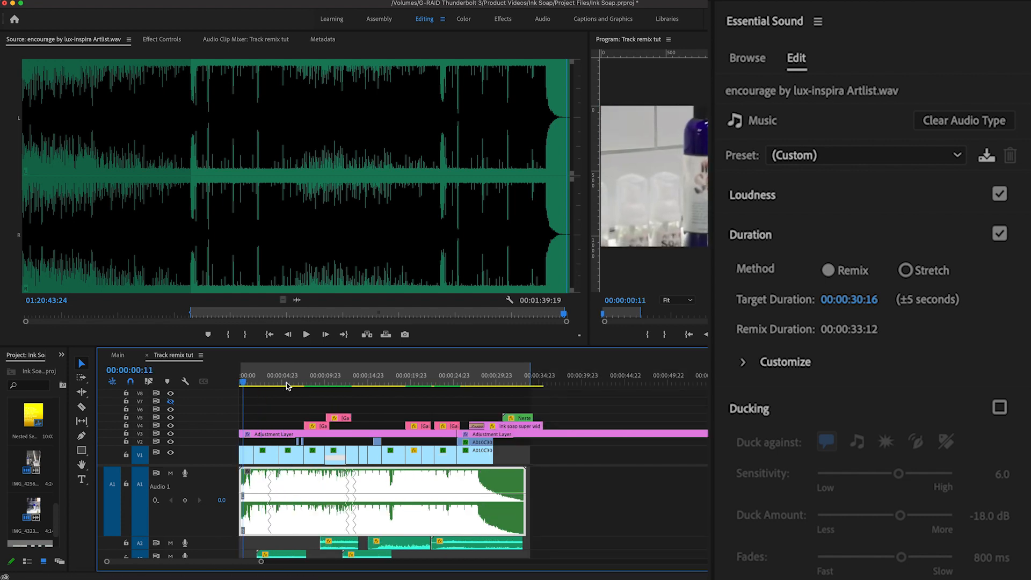
key("l")
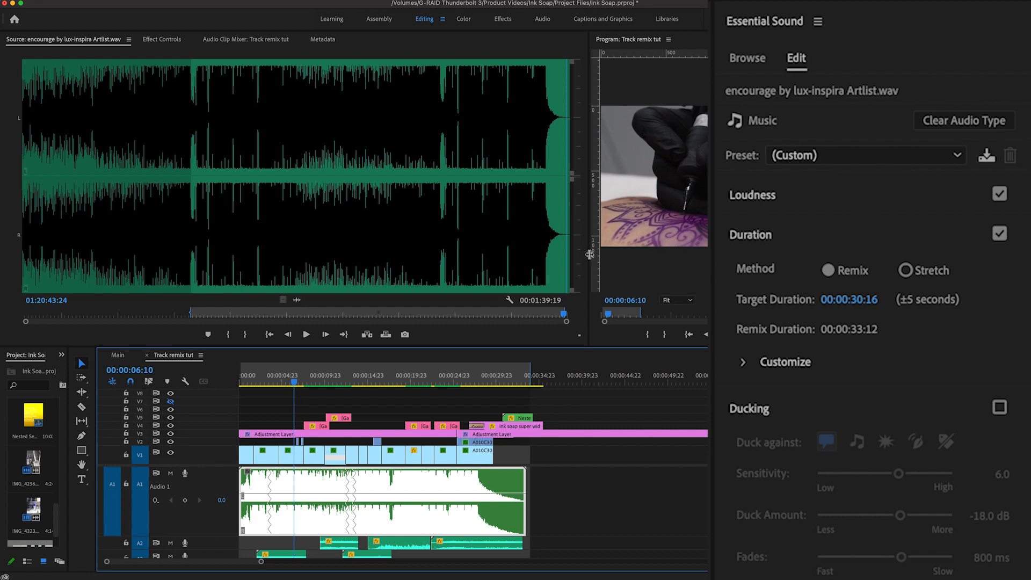
left_click_drag(571, 257, 230, 262)
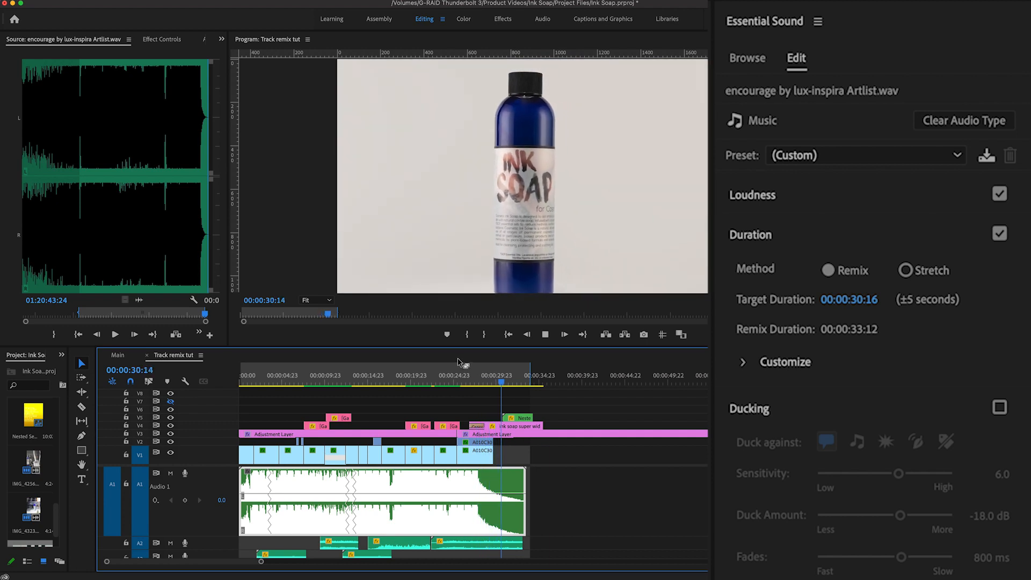
key("space")
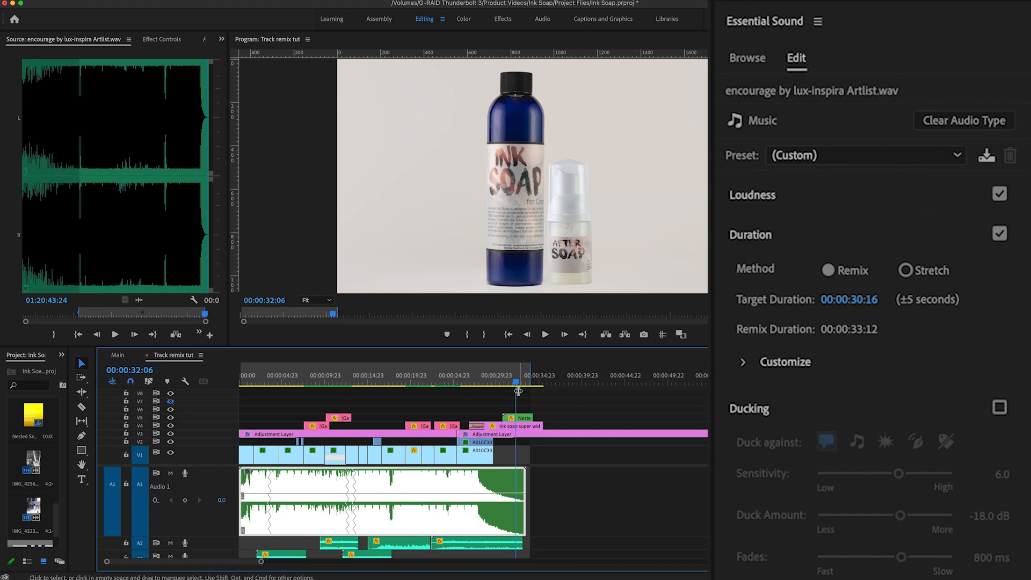
Step: Examine the remix edit points in the music clip between about 12 and 13 seconds
left_click_drag(514, 382, 348, 386)
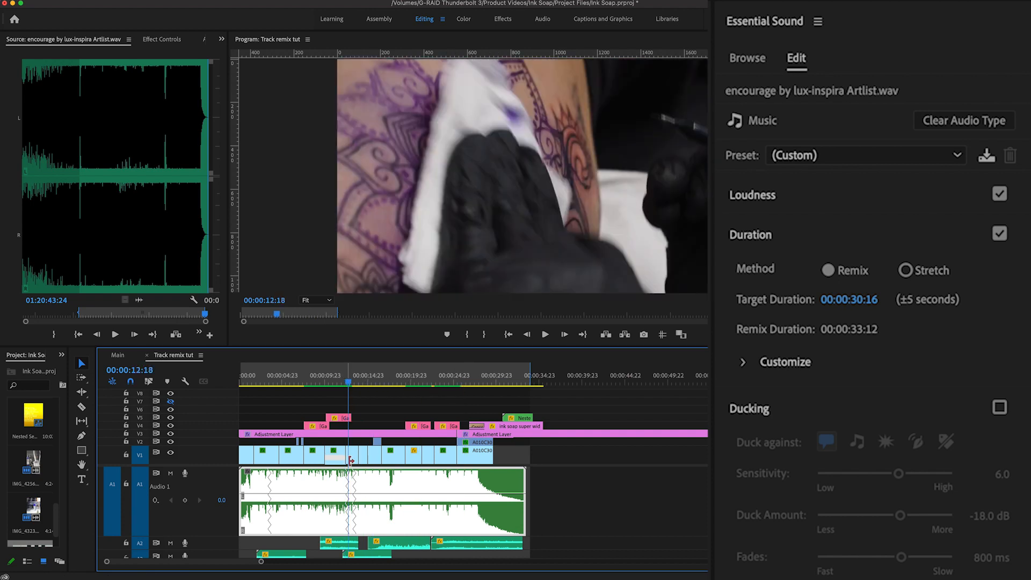
key("equal")
key("equal")
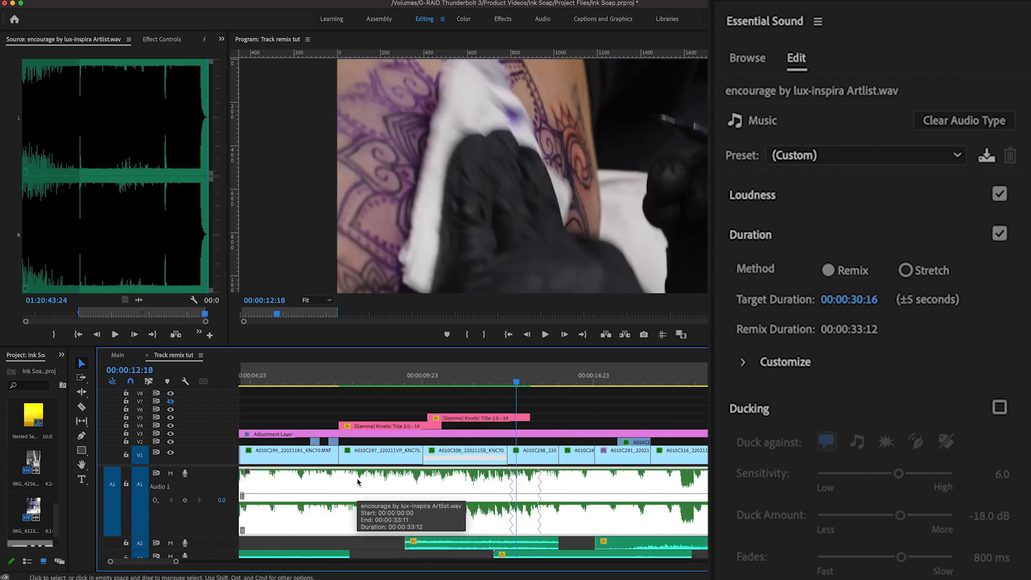
left_click_drag(516, 381, 510, 382)
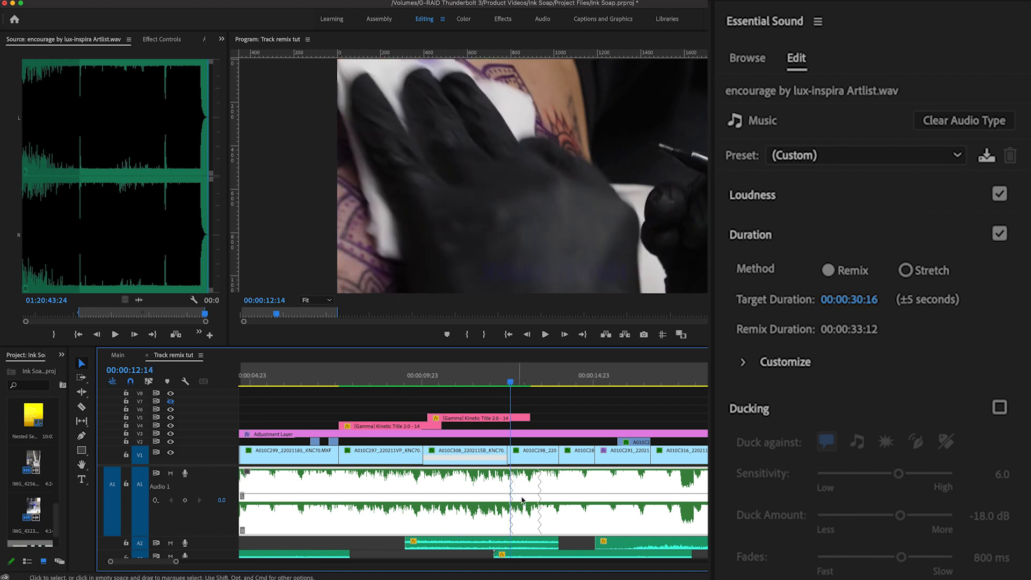
left_click_drag(522, 380, 531, 381)
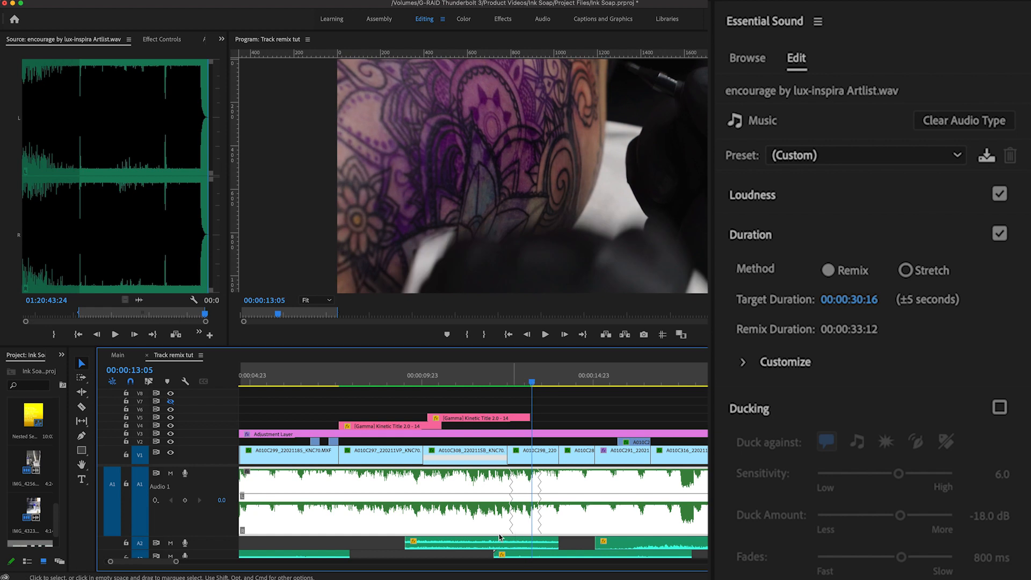
scroll(497, 531, "left", 1)
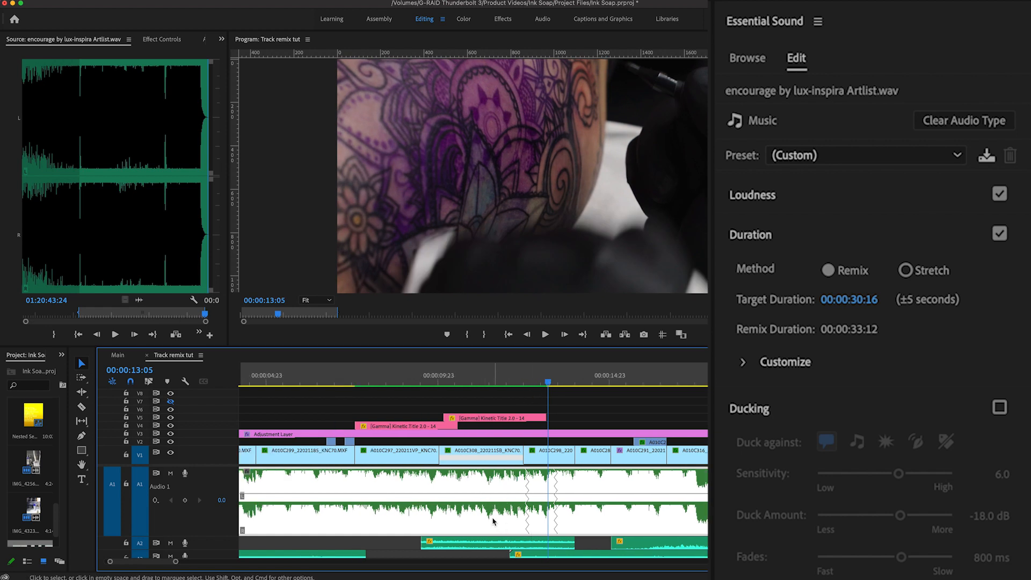
scroll(493, 520, "down", 3)
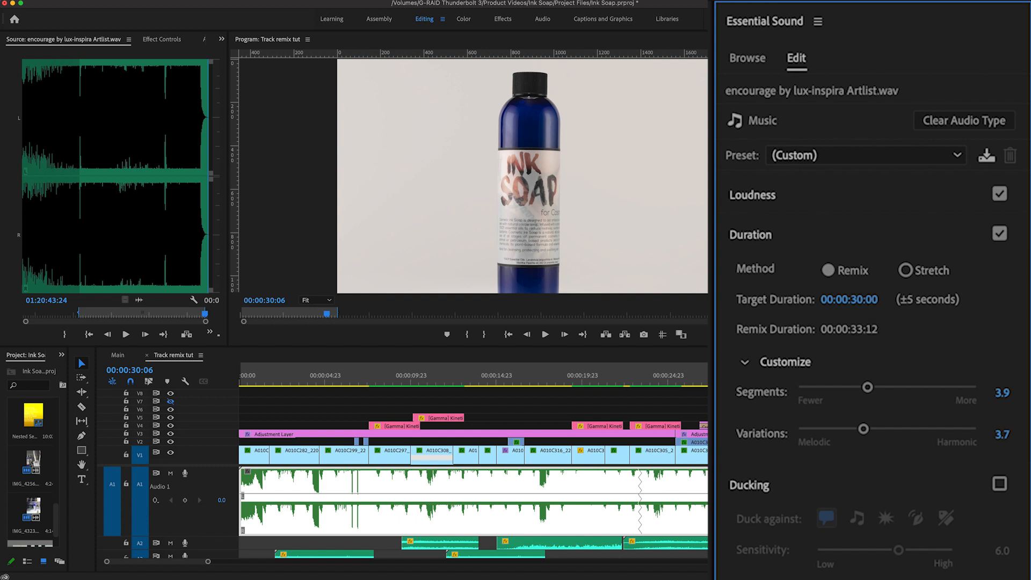
Step: Set the music remix's target duration to 00:00:26:10
left_click_drag(849, 300, 842, 299)
left_click_drag(842, 300, 888, 332)
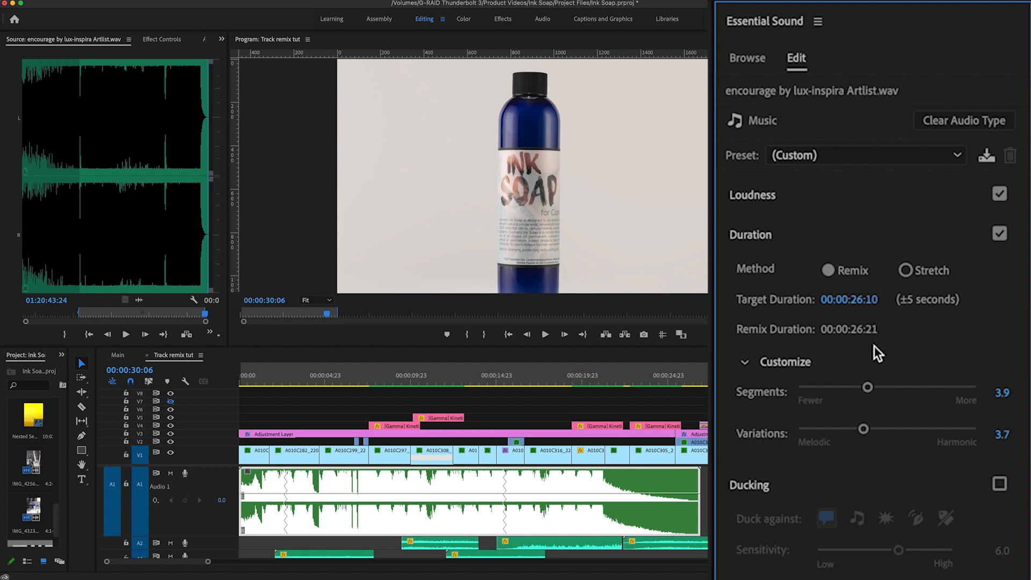
left_click(543, 491)
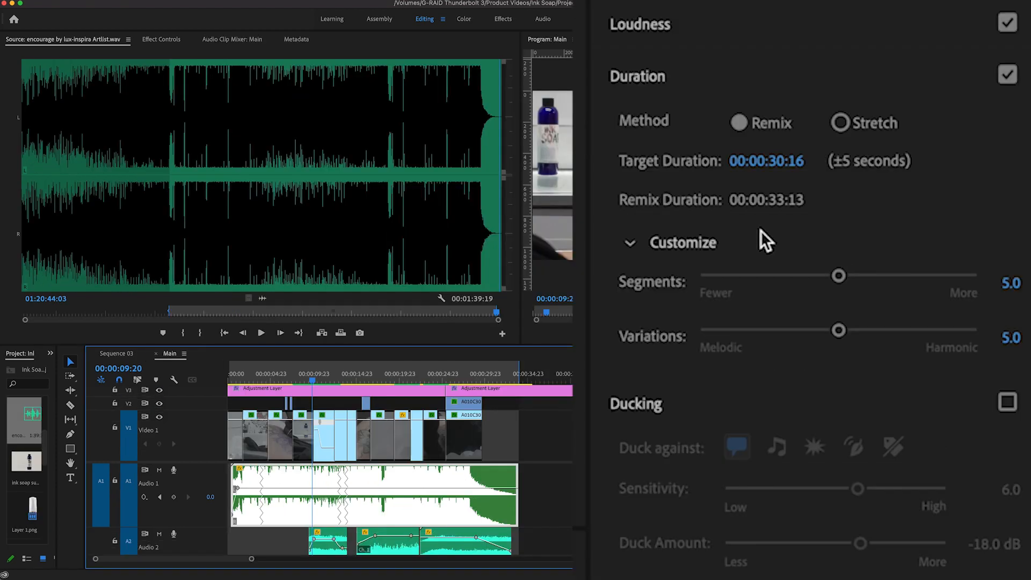
Step: Customize the music remix in the Main sequence with Segments at 2.7 and Variations at 4.3
left_click(630, 243)
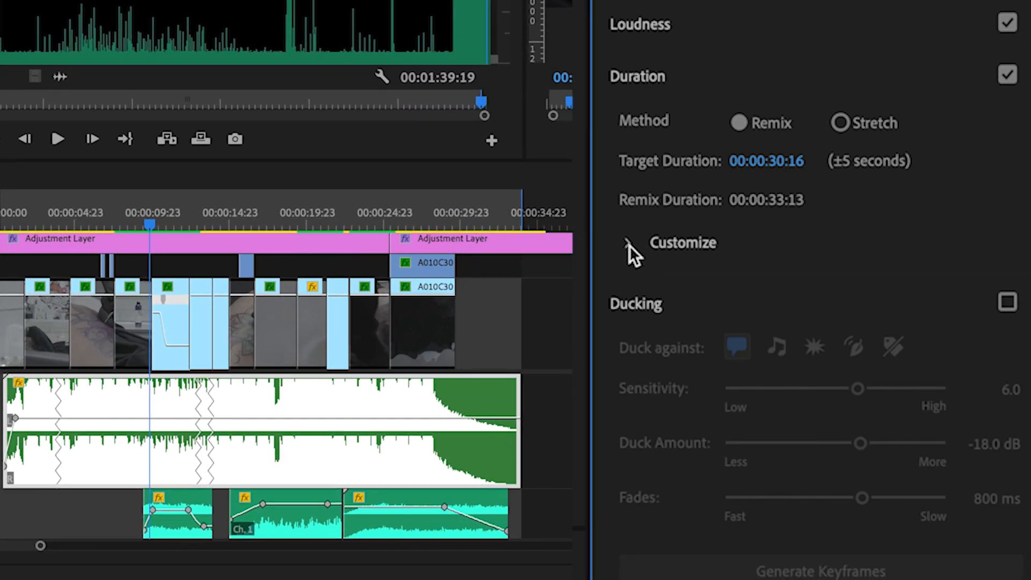
left_click(630, 245)
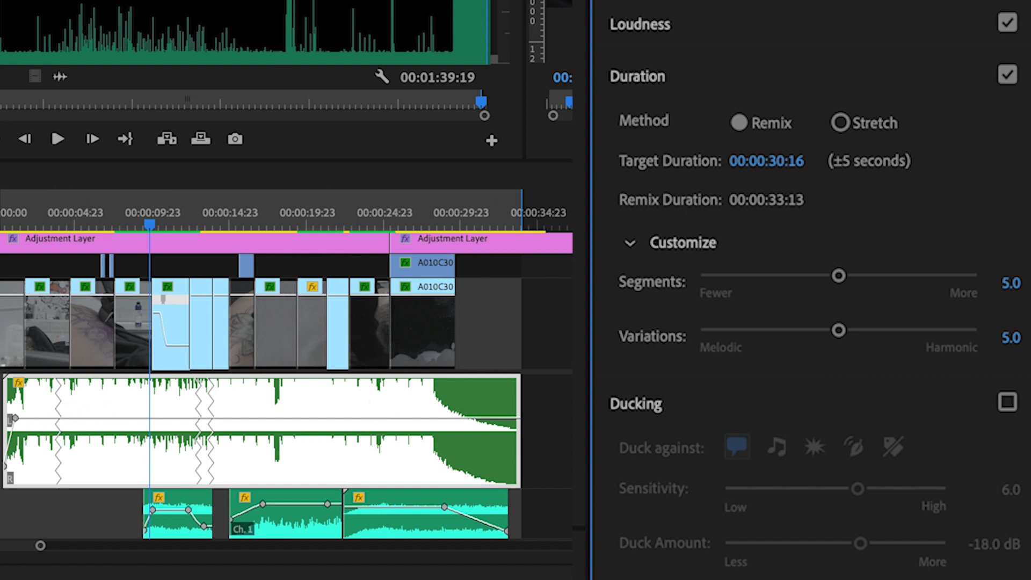
left_click_drag(837, 277, 774, 291)
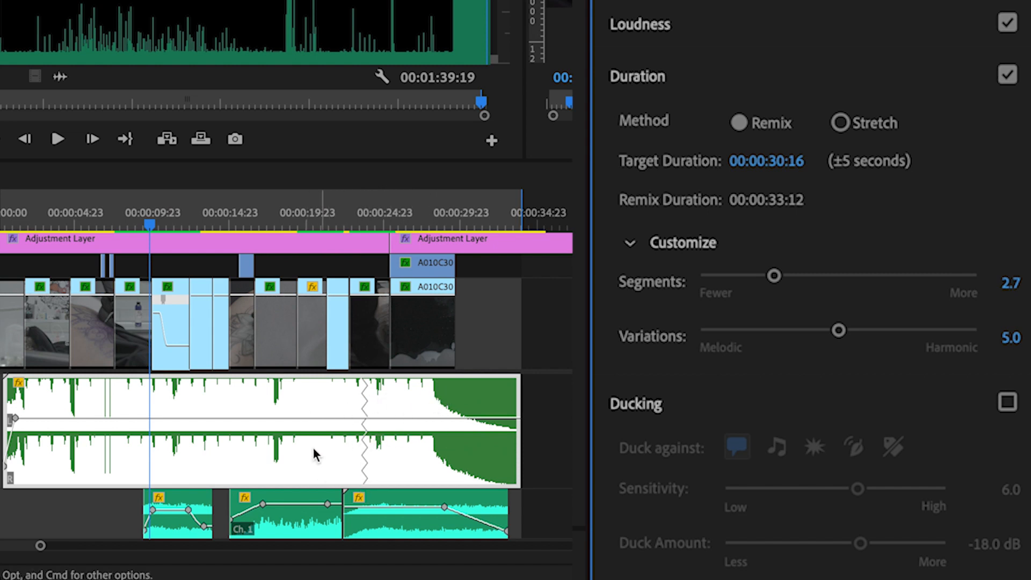
left_click_drag(838, 329, 818, 329)
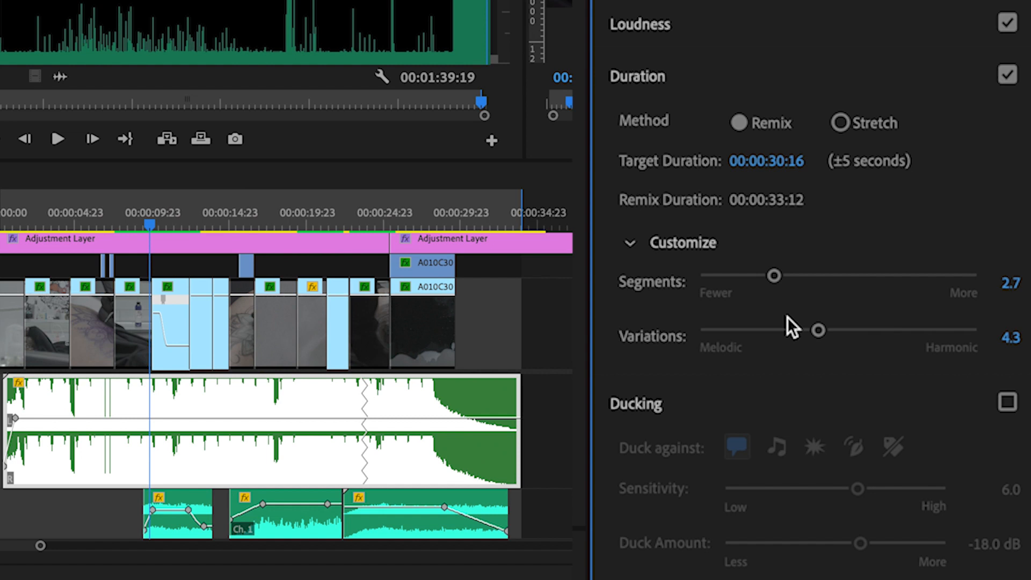